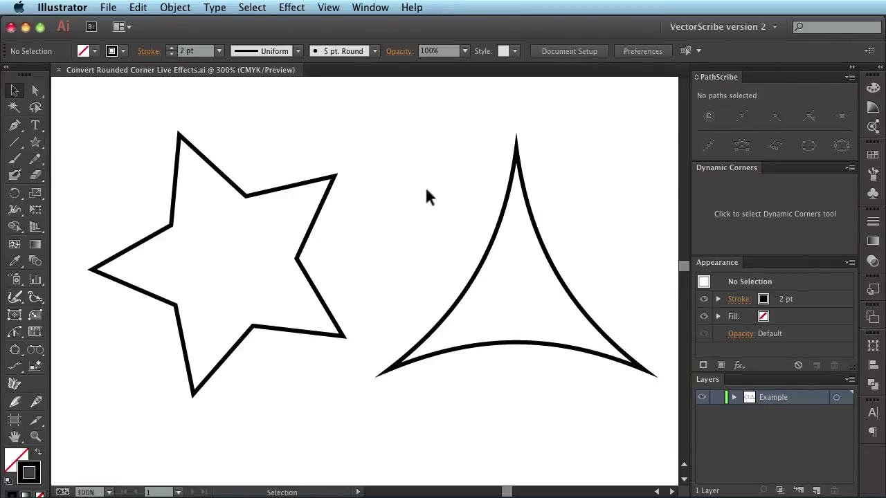
# Select both the star and the curved triangle together.
pyautogui.moveTo(459, 194); pyautogui.dragTo(559, 233)
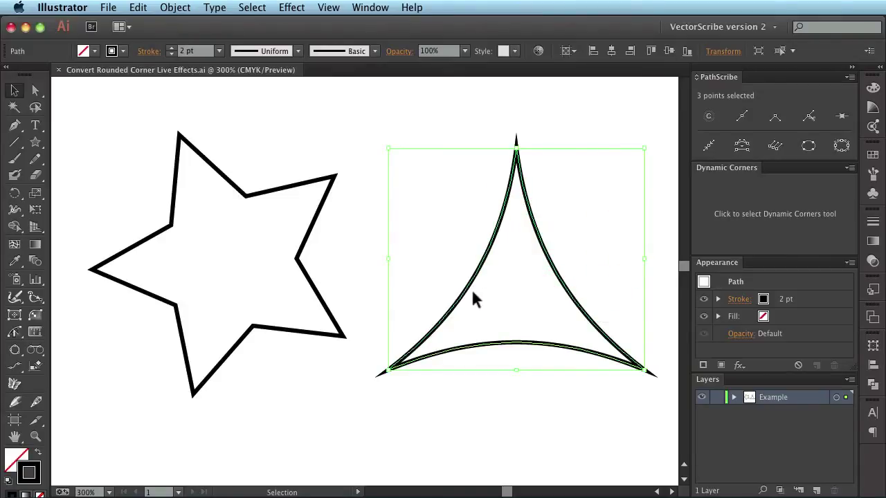
pyautogui.click(383, 202)
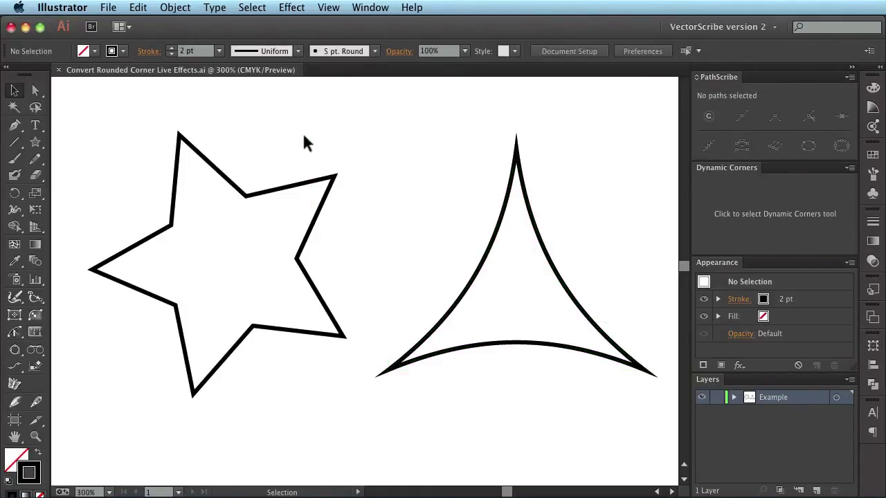
pyautogui.moveTo(277, 129); pyautogui.dragTo(487, 279)
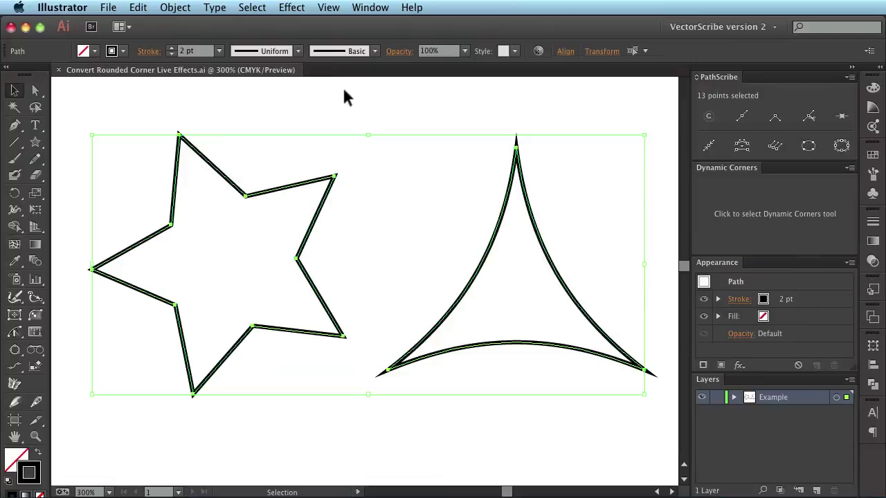
# Apply Effect > Stylize > Round Corners with a 0.25 in radius, previewing first.
pyautogui.click(291, 11)
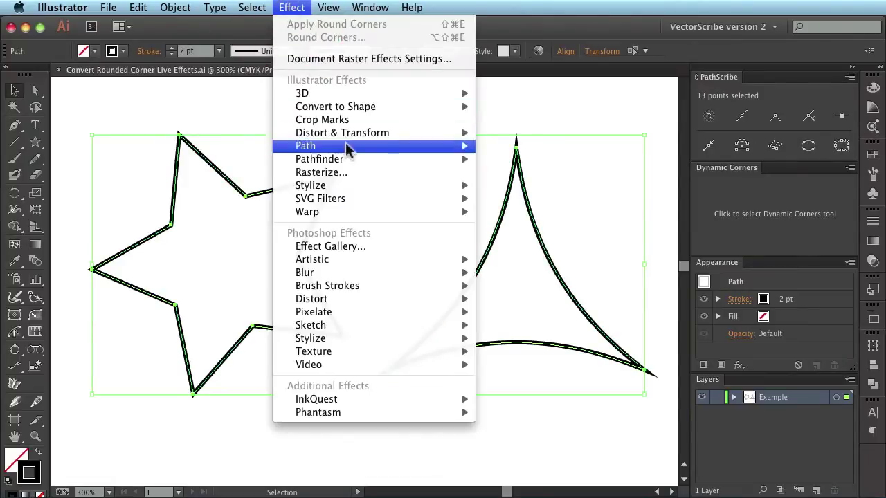
pyautogui.moveTo(448, 193)
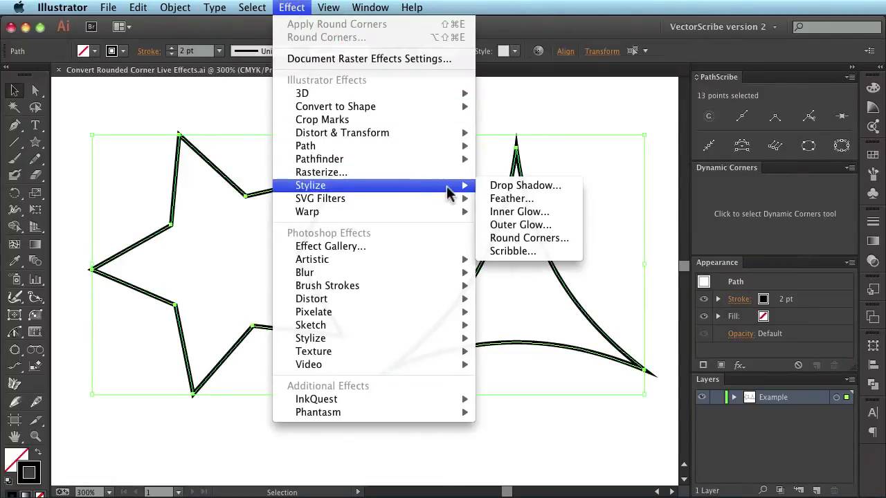
pyautogui.click(551, 238)
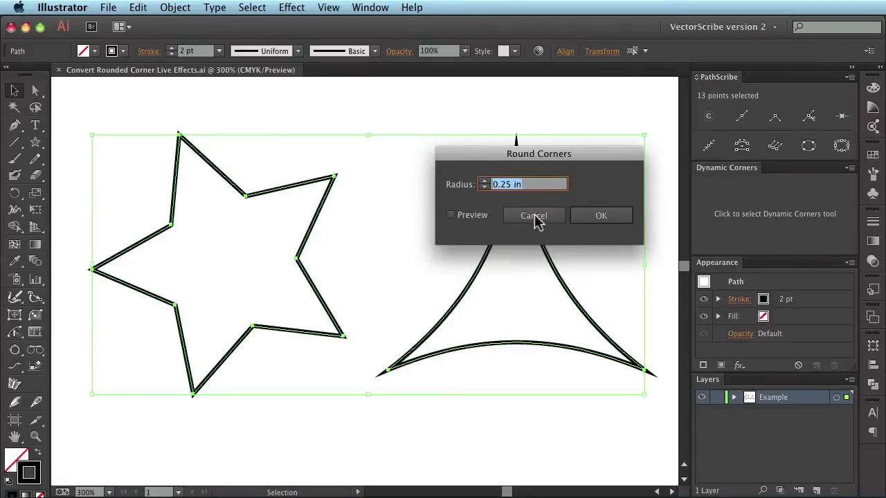
pyautogui.click(471, 215)
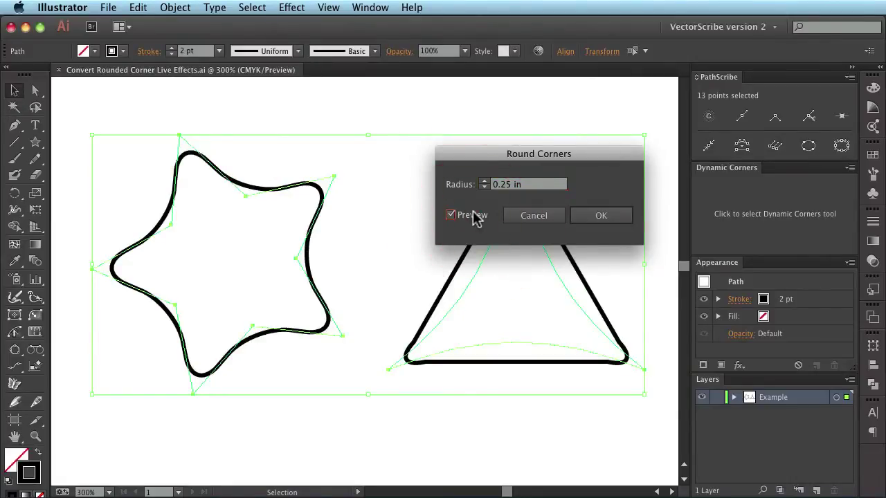
pyautogui.click(602, 217)
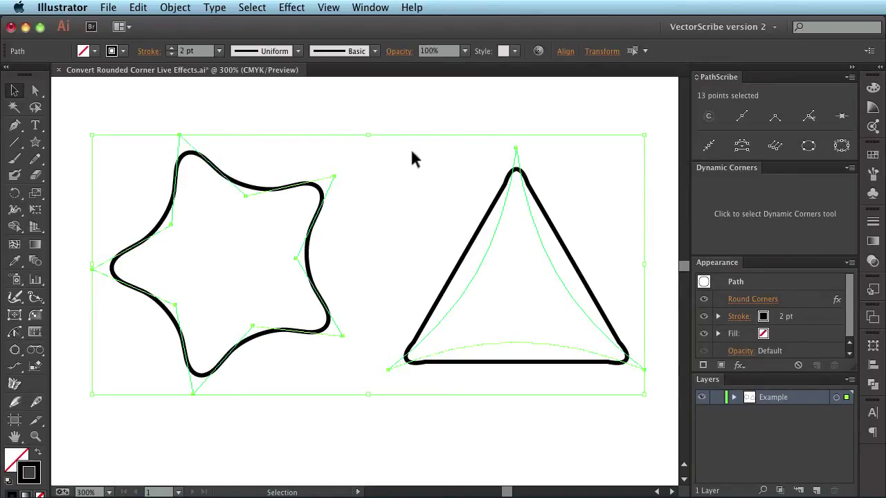
# Convert both shapes' Round Corner effects into VectorScribe dynamic corners, accepting both alerts.
pyautogui.click(736, 179)
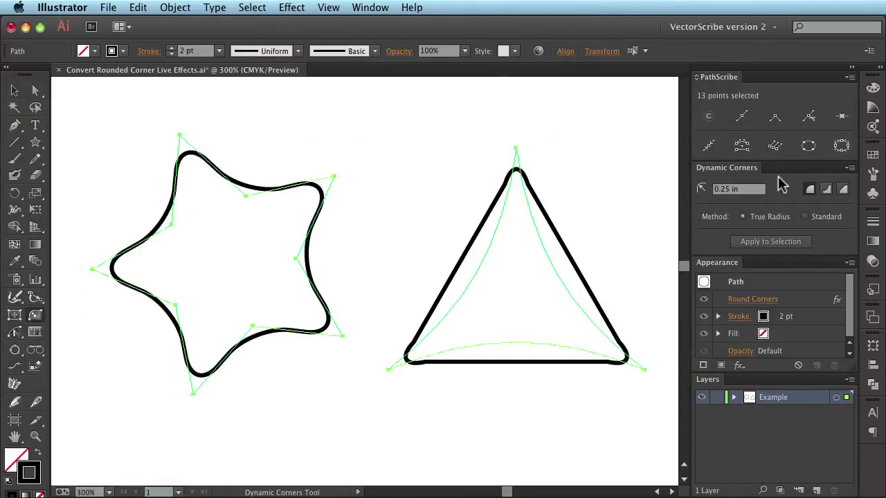
pyautogui.click(849, 169)
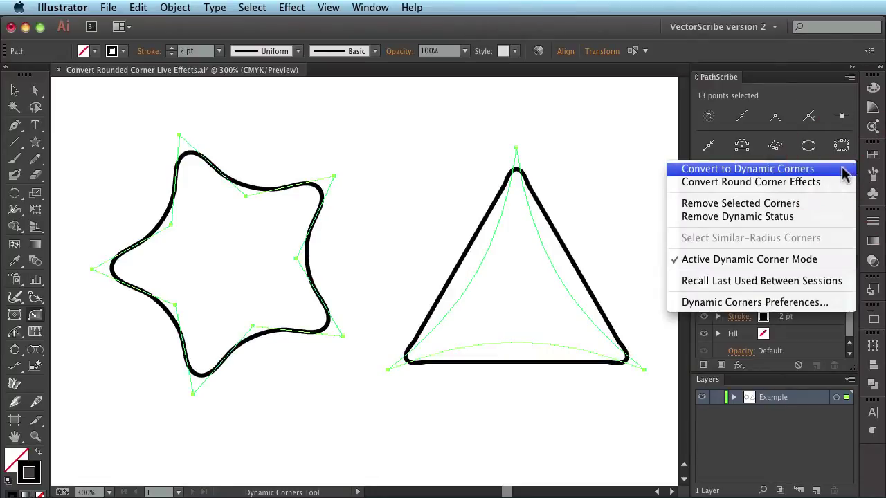
pyautogui.click(809, 187)
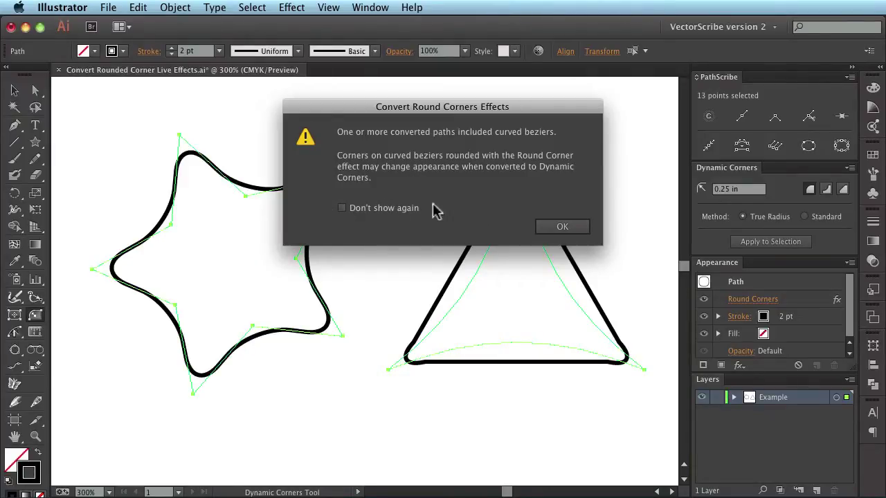
pyautogui.click(562, 231)
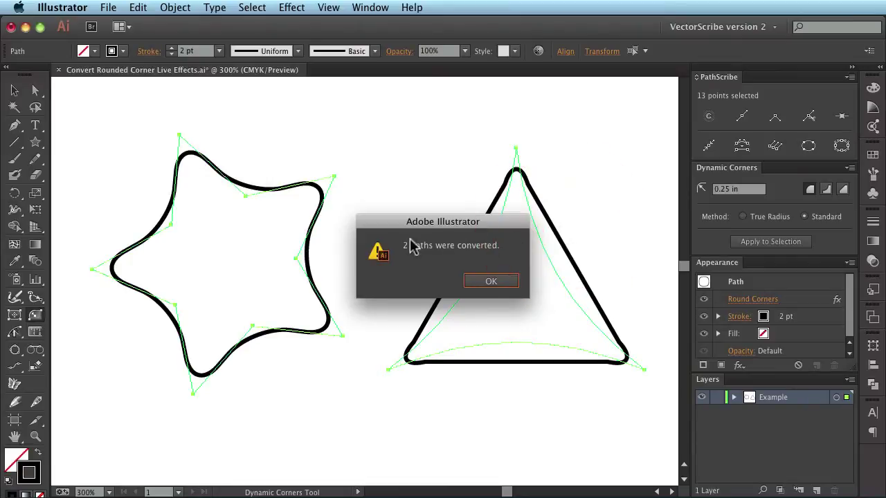
pyautogui.click(489, 280)
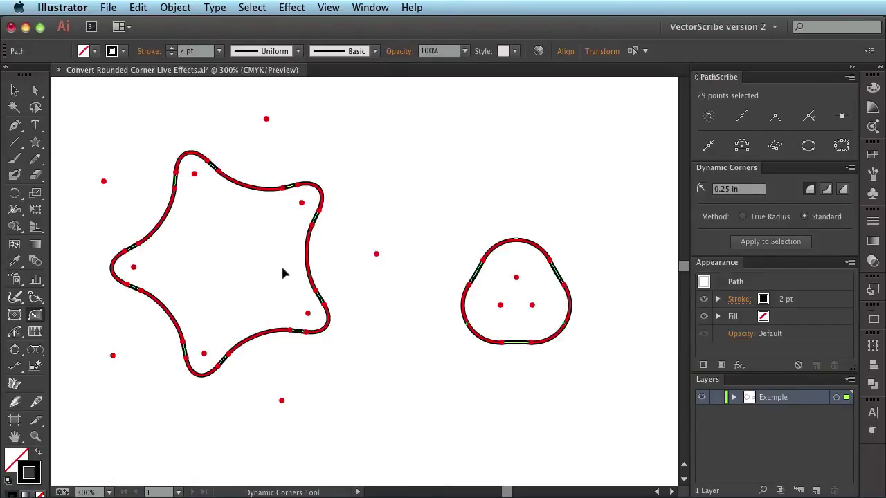
# Show the corner widgets and try the true-radius method before returning to standard rounding.
pyautogui.click(265, 119)
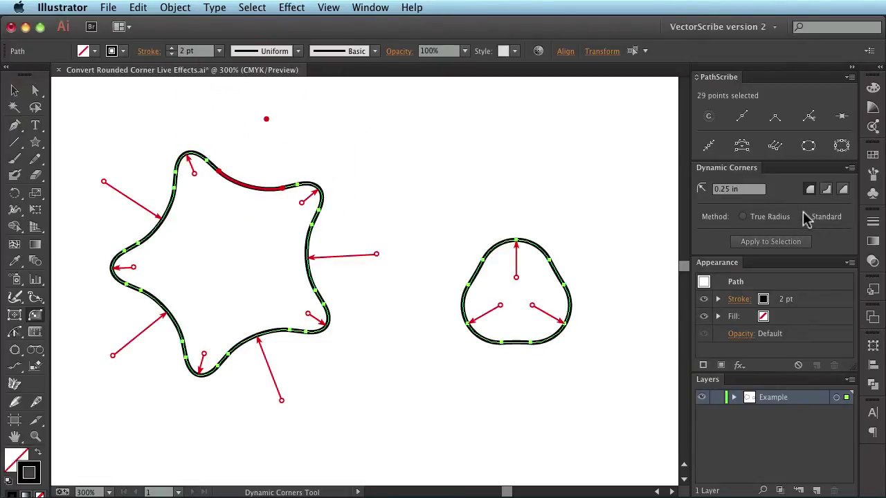
pyautogui.click(743, 217)
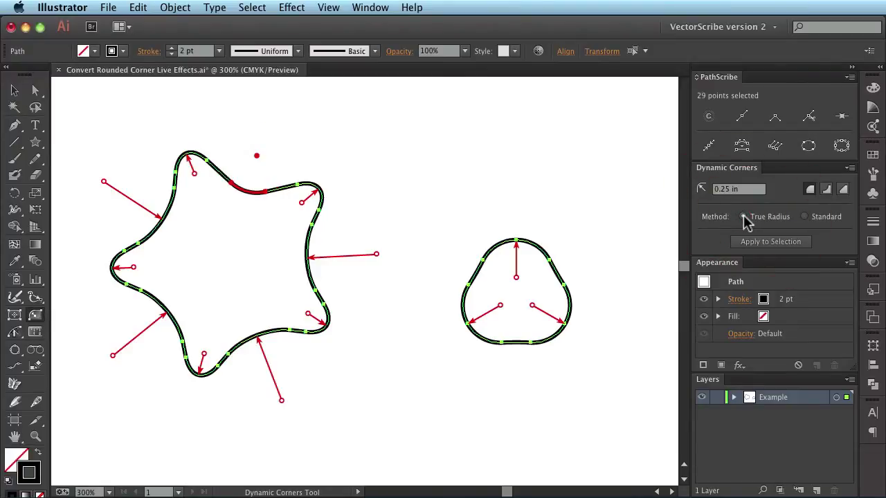
pyautogui.click(804, 217)
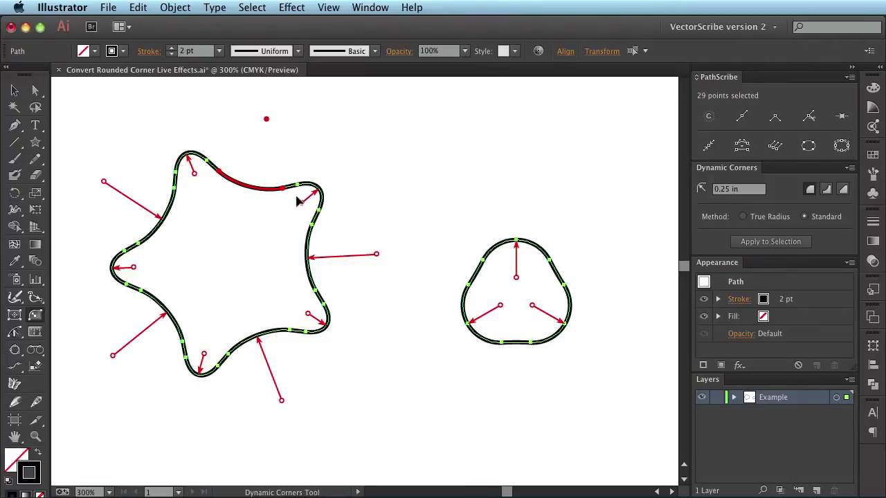
# Check the 0.25 in corner radii and marquee-select the triangle's three corners.
pyautogui.moveTo(302, 207)
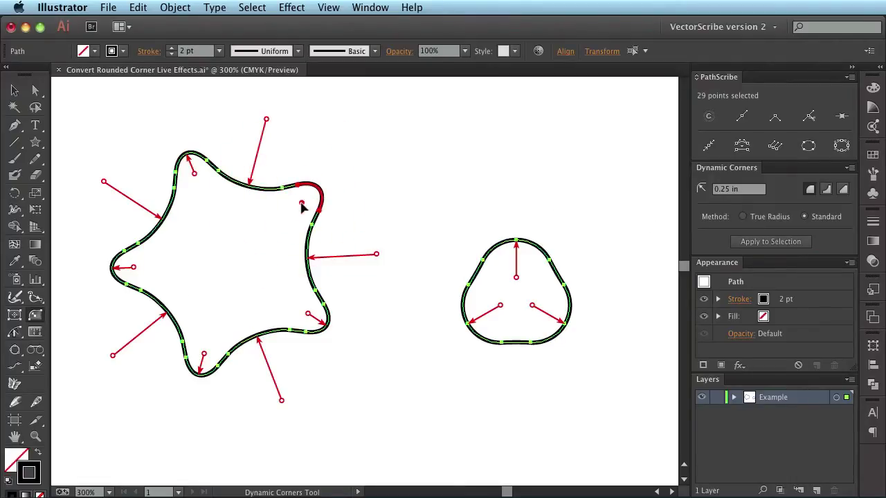
pyautogui.moveTo(309, 236)
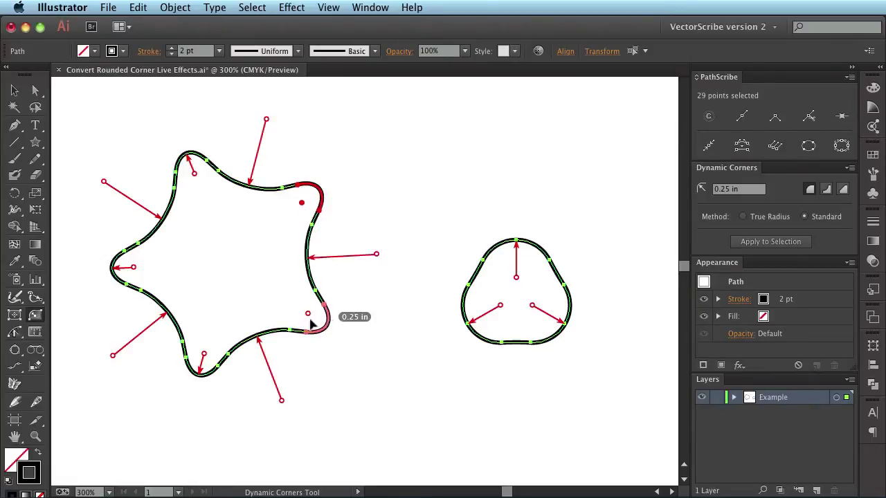
pyautogui.moveTo(280, 332)
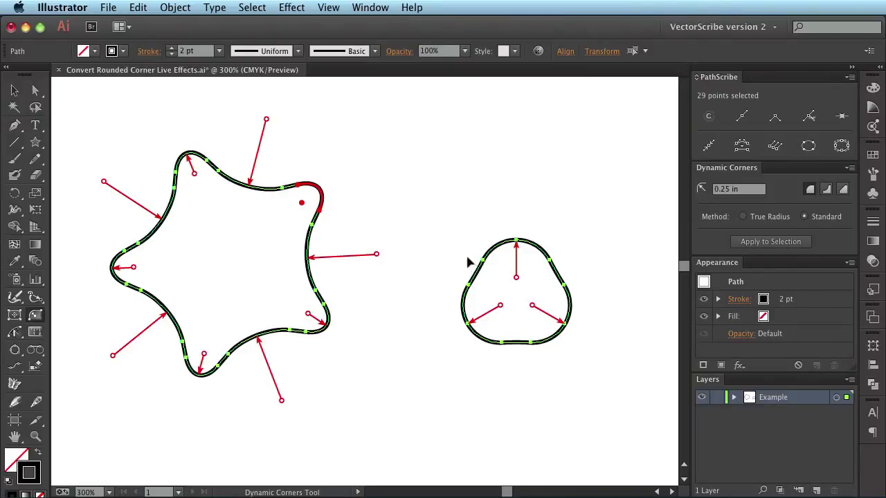
pyautogui.moveTo(465, 256); pyautogui.dragTo(544, 320)
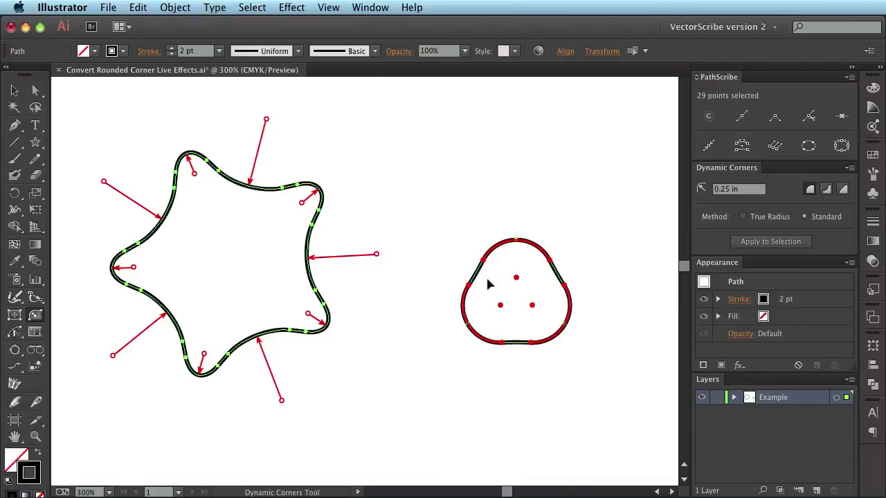
pyautogui.moveTo(496, 306)
# Undo back to the shapes with the live Round Corners effect.
pyautogui.press('super')
pyautogui.press('super+z')
pyautogui.press('super+z')
pyautogui.press('super+z')
pyautogui.press('super+z')
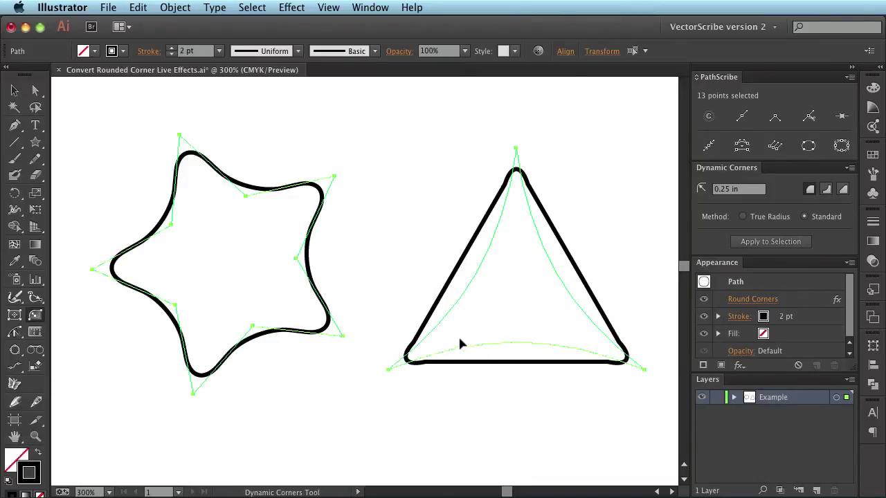
pyautogui.press('shift+super+z')
pyautogui.press('shift+super+z')
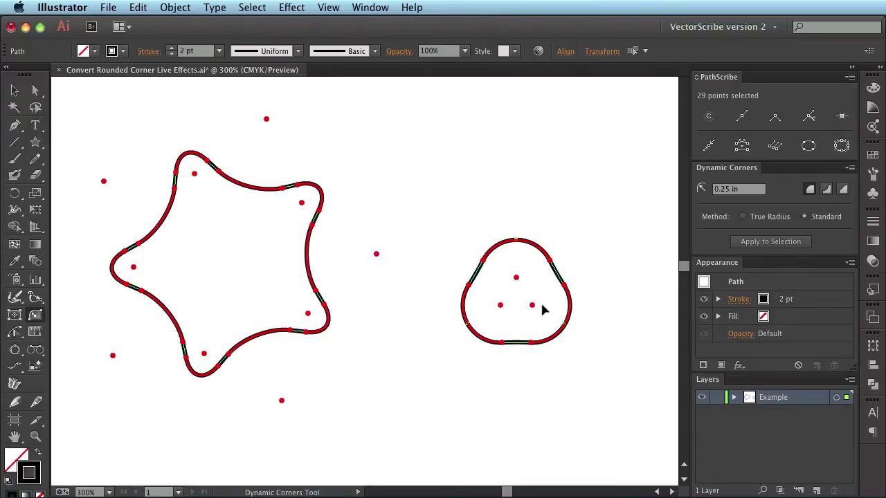
pyautogui.press('super+z')
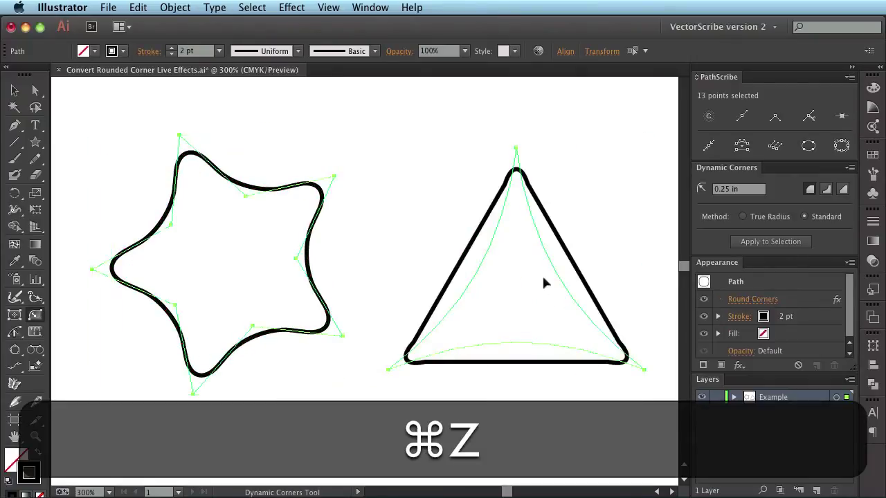
# Select only the triangle with the Selection tool.
pyautogui.press('v')
pyautogui.click(595, 201)
pyautogui.click(520, 247)
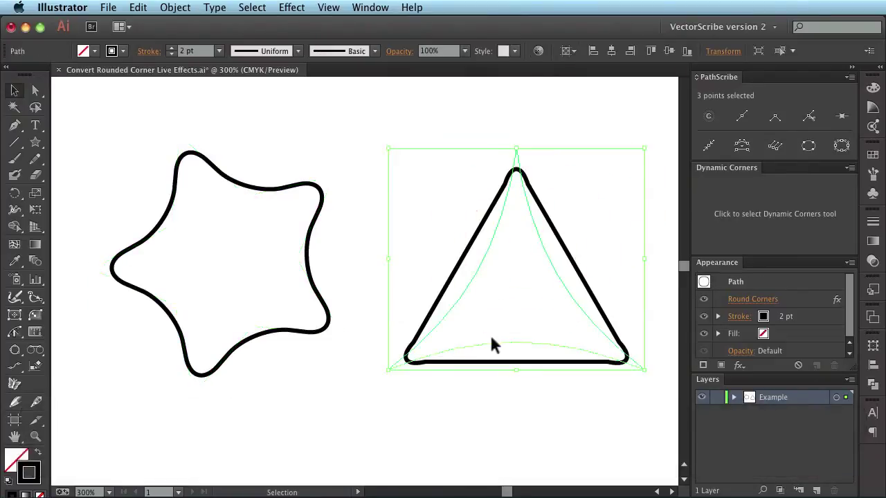
# Expand the triangle's appearance, then convert its rounded corners to dynamic corners.
pyautogui.click(171, 8)
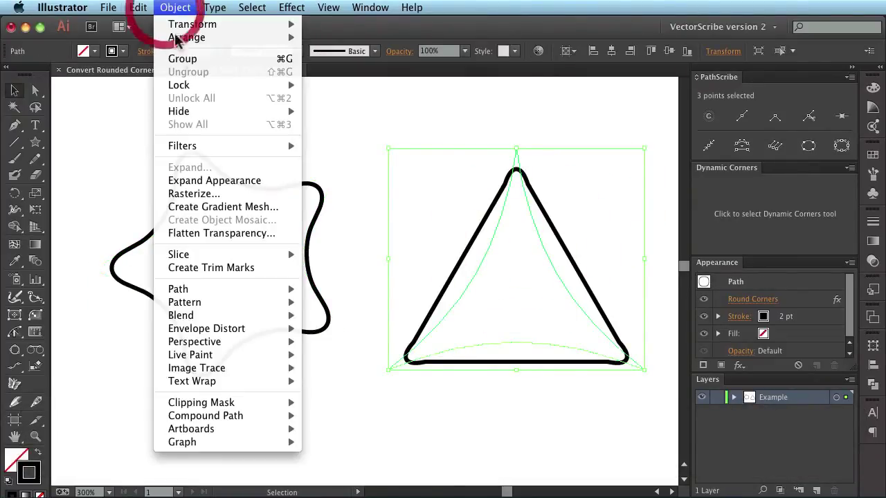
pyautogui.click(217, 177)
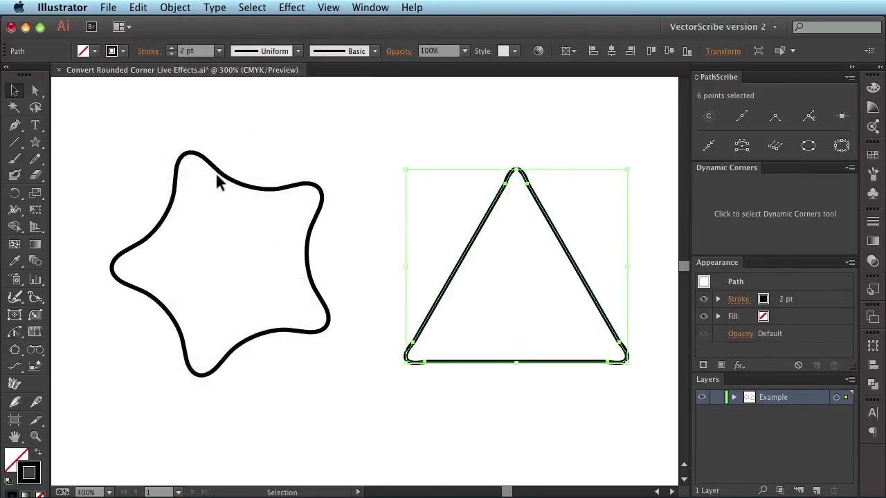
pyautogui.click(848, 168)
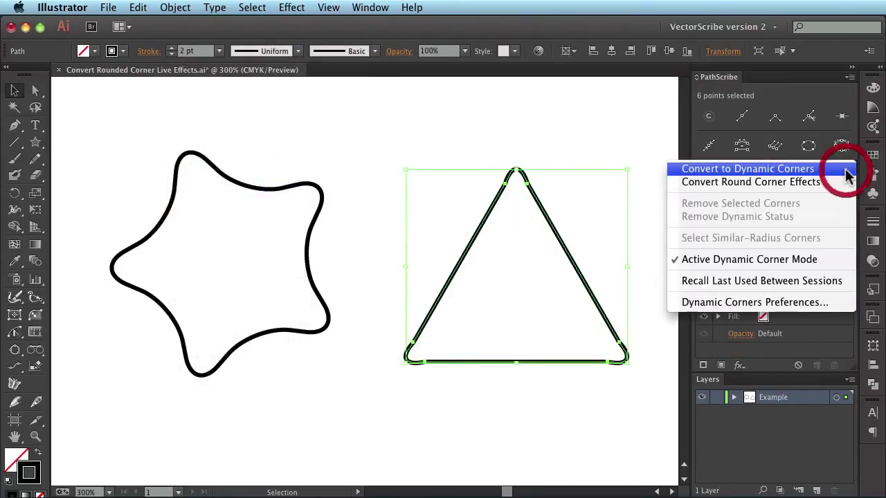
pyautogui.click(737, 172)
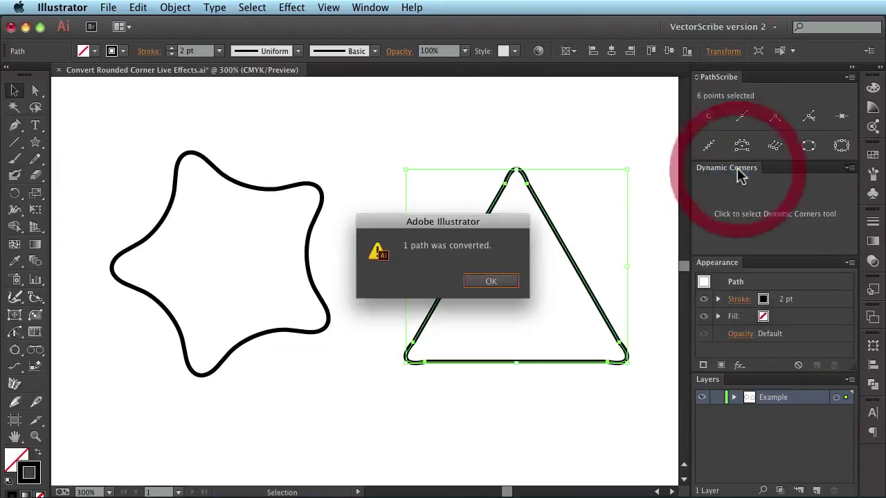
pyautogui.click(494, 281)
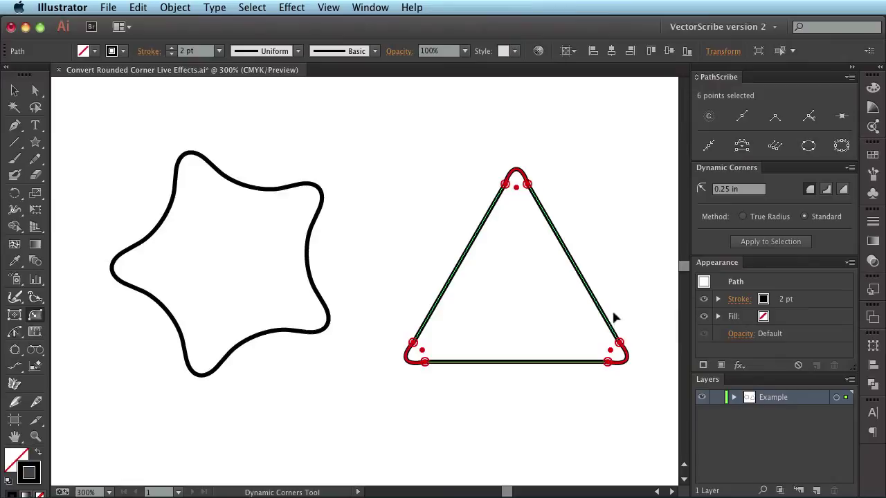
# Undo twice to restore the triangle's live effect, then reselect the triangle.
pyautogui.press('super+z')
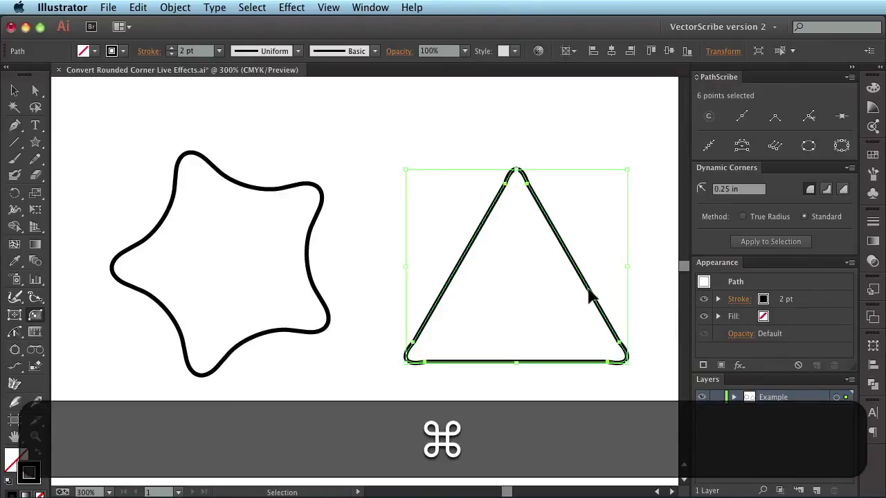
pyautogui.press('super+z')
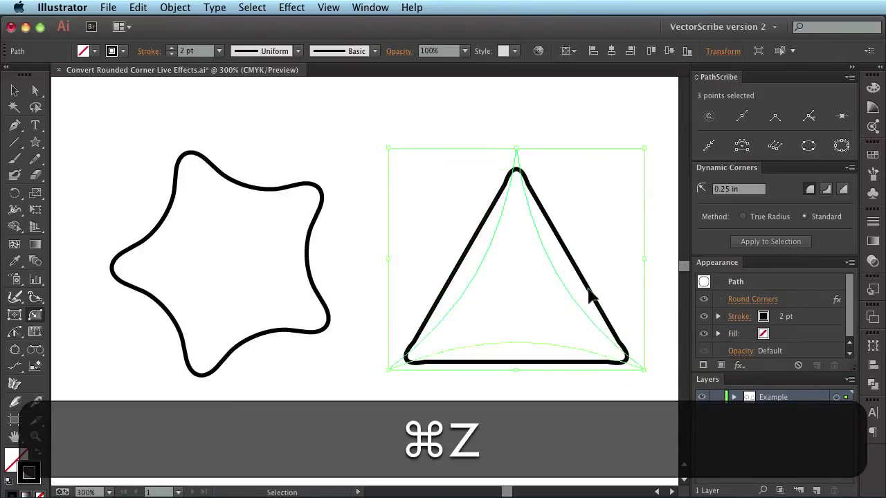
pyautogui.press('v')
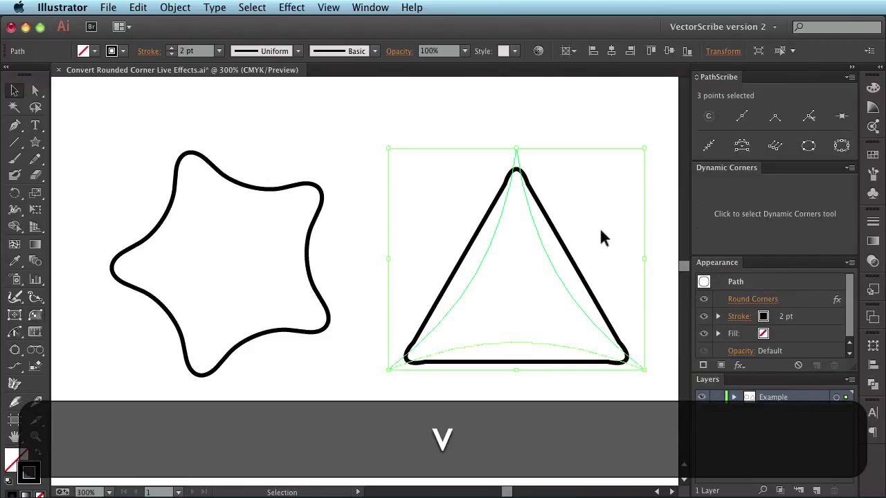
pyautogui.moveTo(602, 223); pyautogui.dragTo(515, 294)
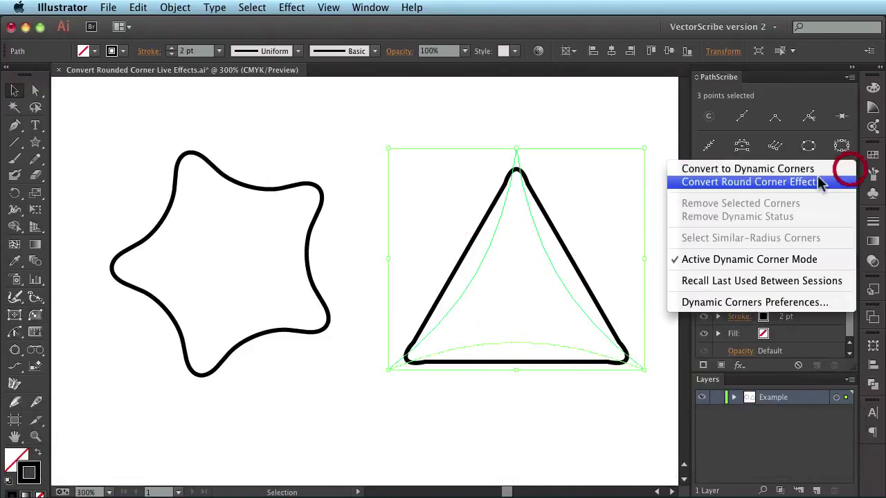
# Convert the triangle's Round Corner effect directly to dynamic corners, accepting both alerts.
pyautogui.click(815, 185)
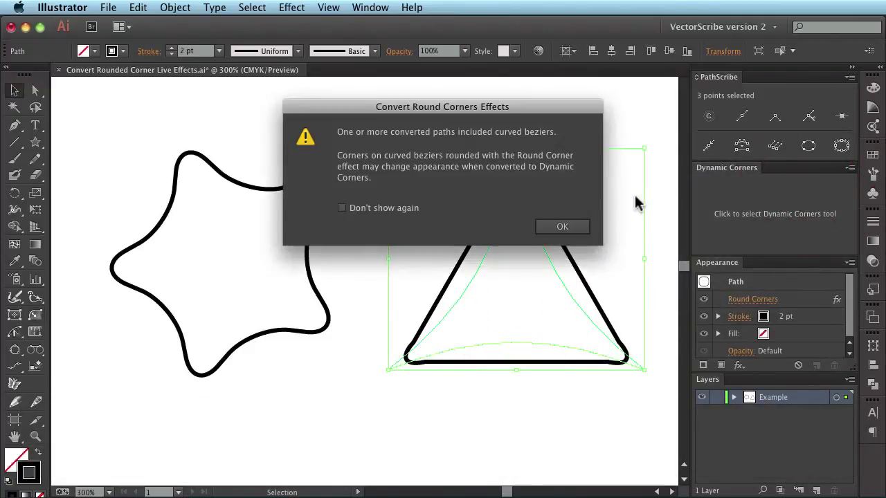
pyautogui.click(574, 229)
pyautogui.click(506, 276)
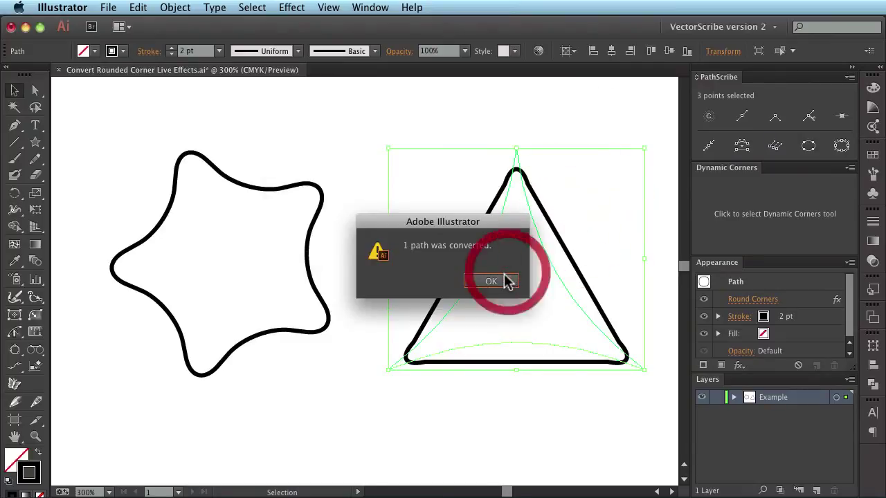